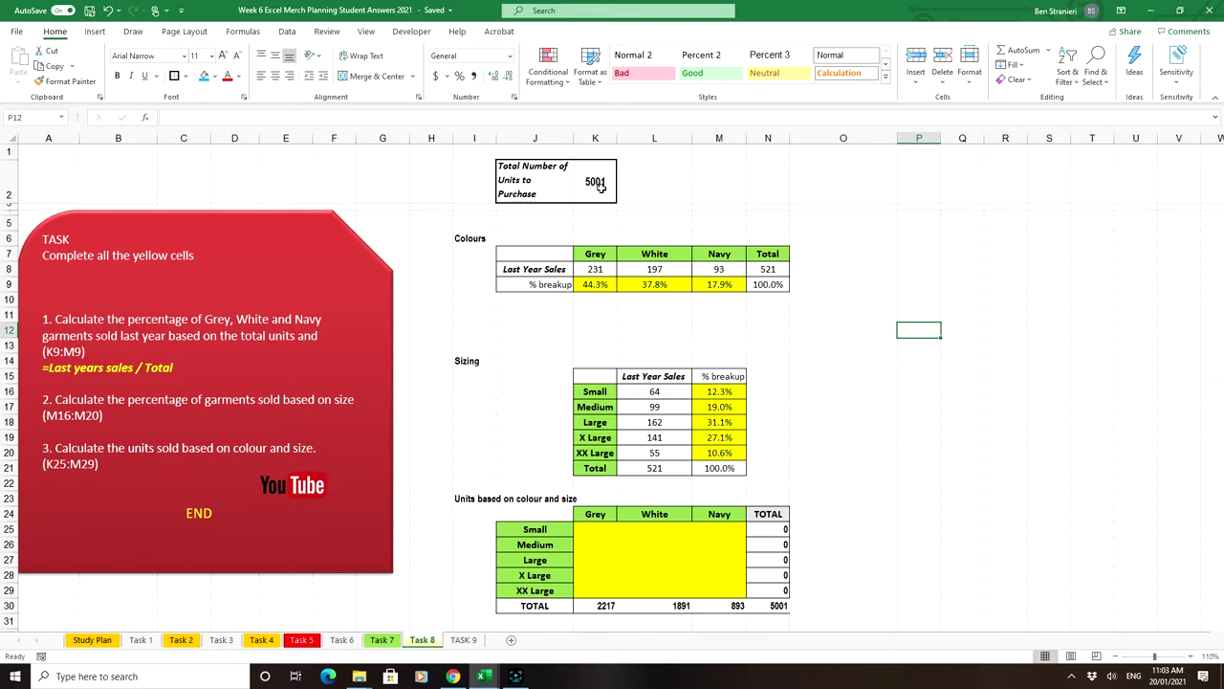
- Examine the total units to purchase, the Colours and Sizing breakdowns, and the empty units table by colour and size
left_click(599, 187)
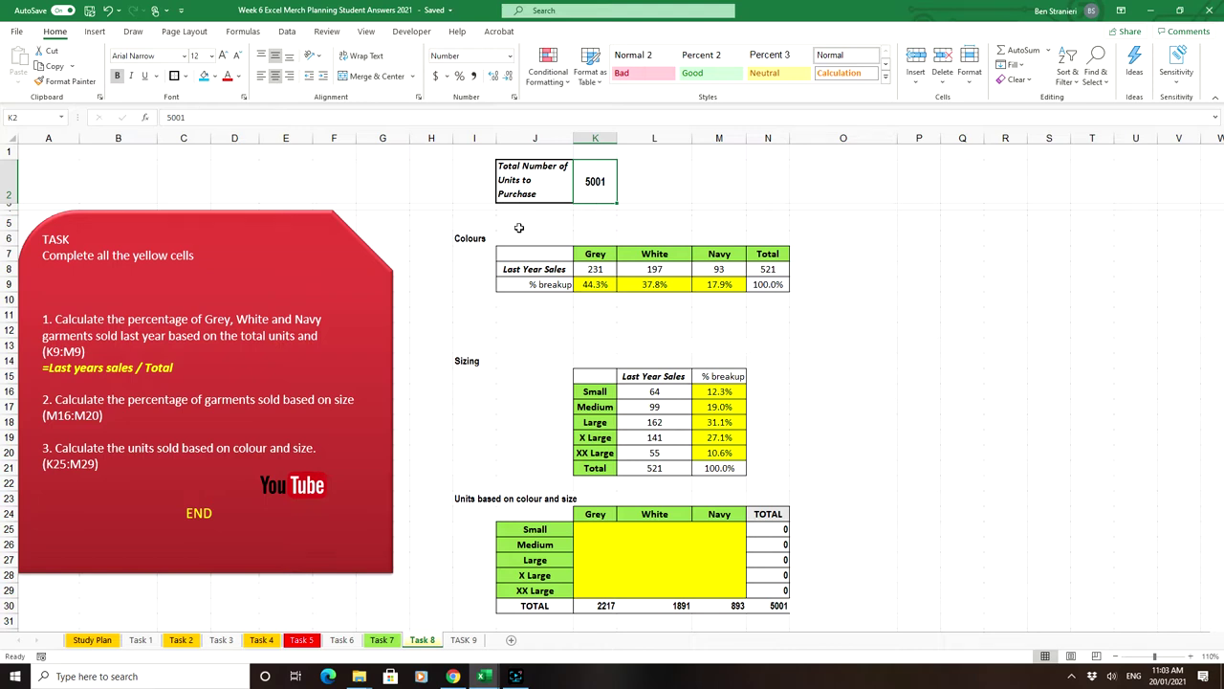
left_click_drag(478, 238, 889, 302)
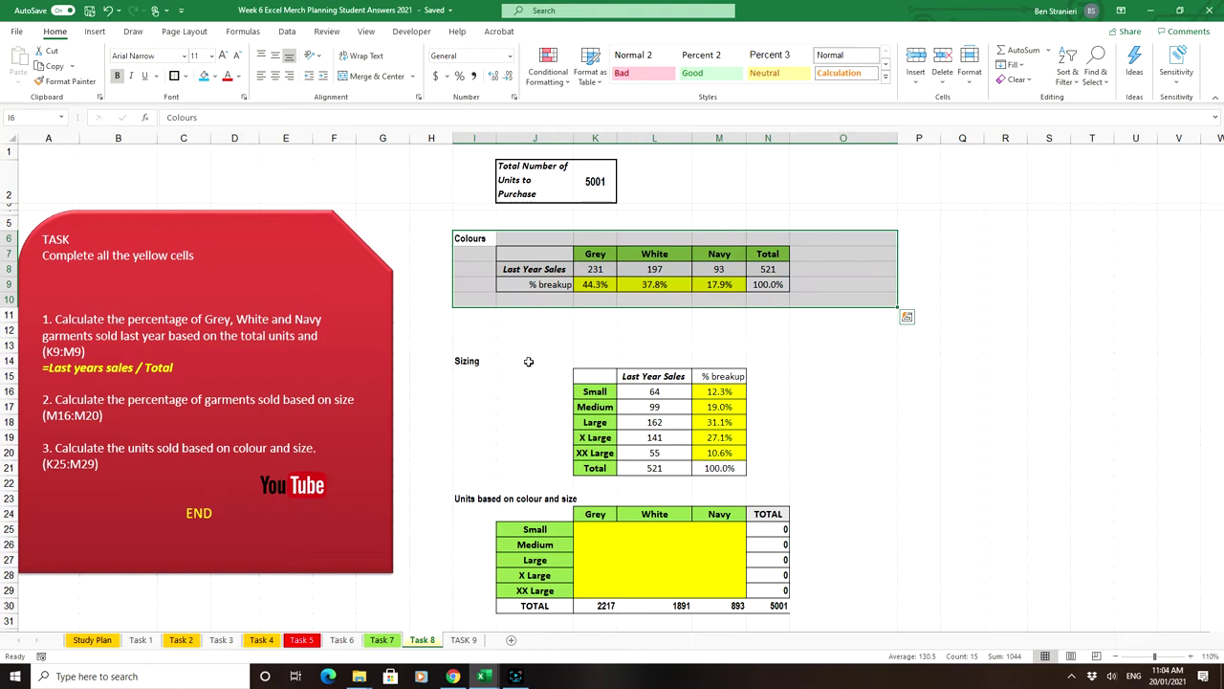
left_click_drag(471, 359, 746, 471)
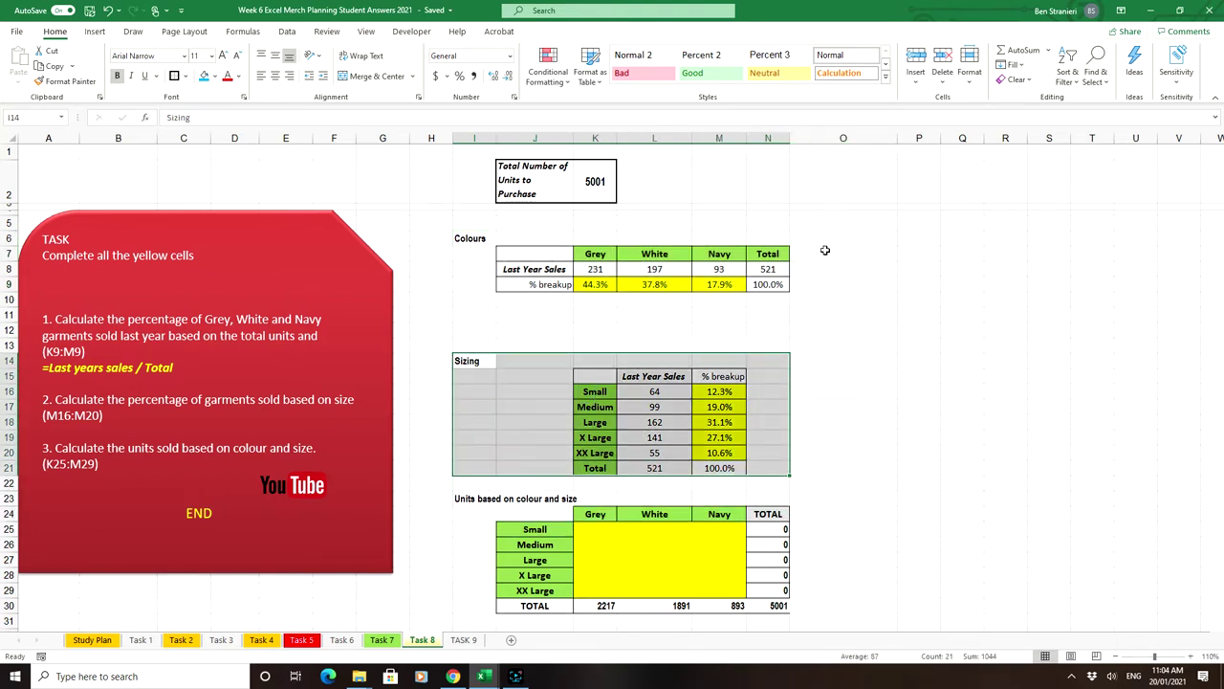
left_click(553, 272)
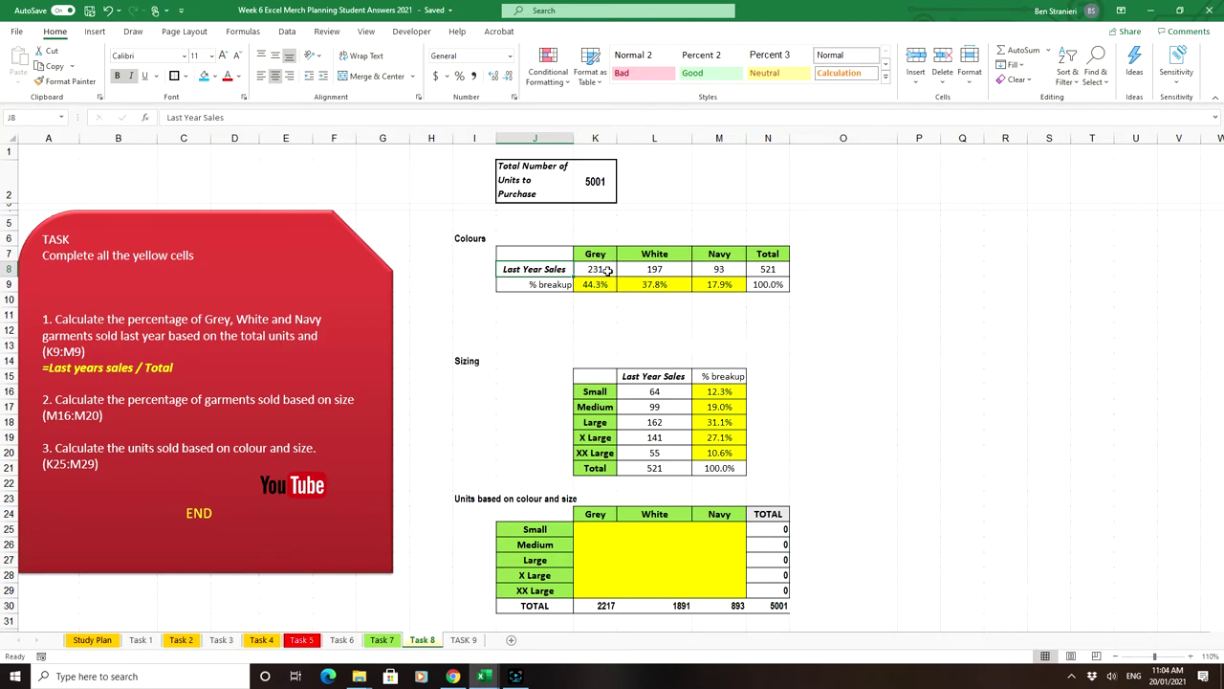
left_click(662, 270)
key("Right")
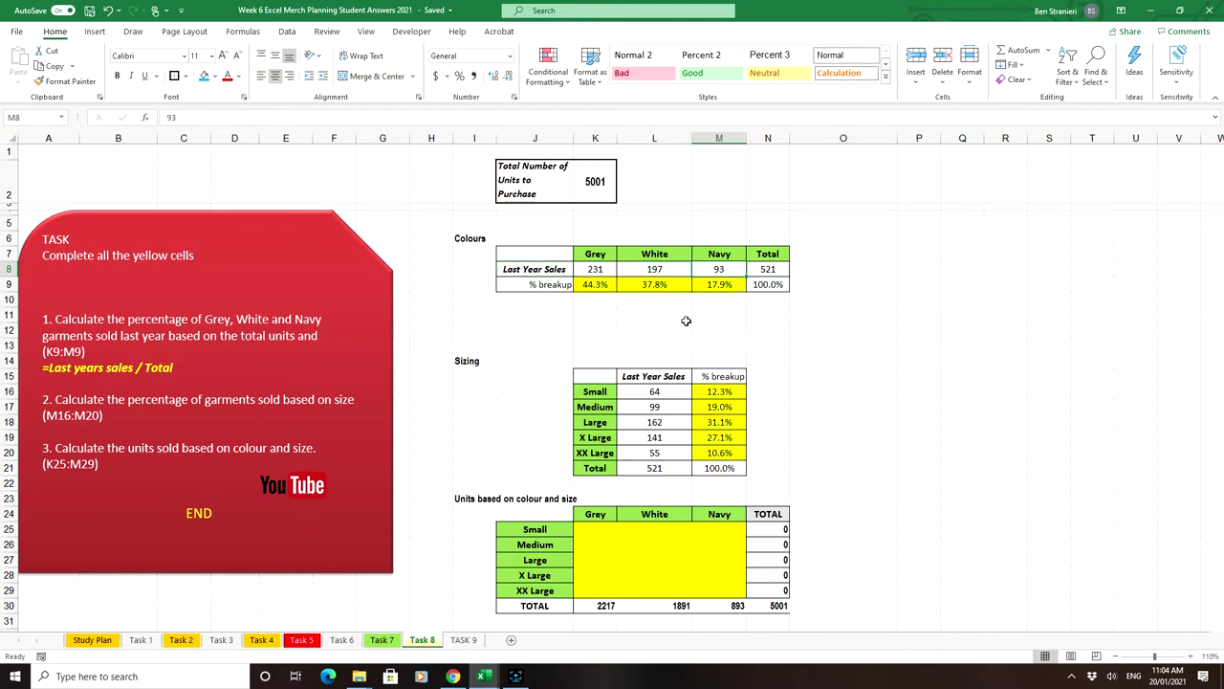
left_click(781, 273)
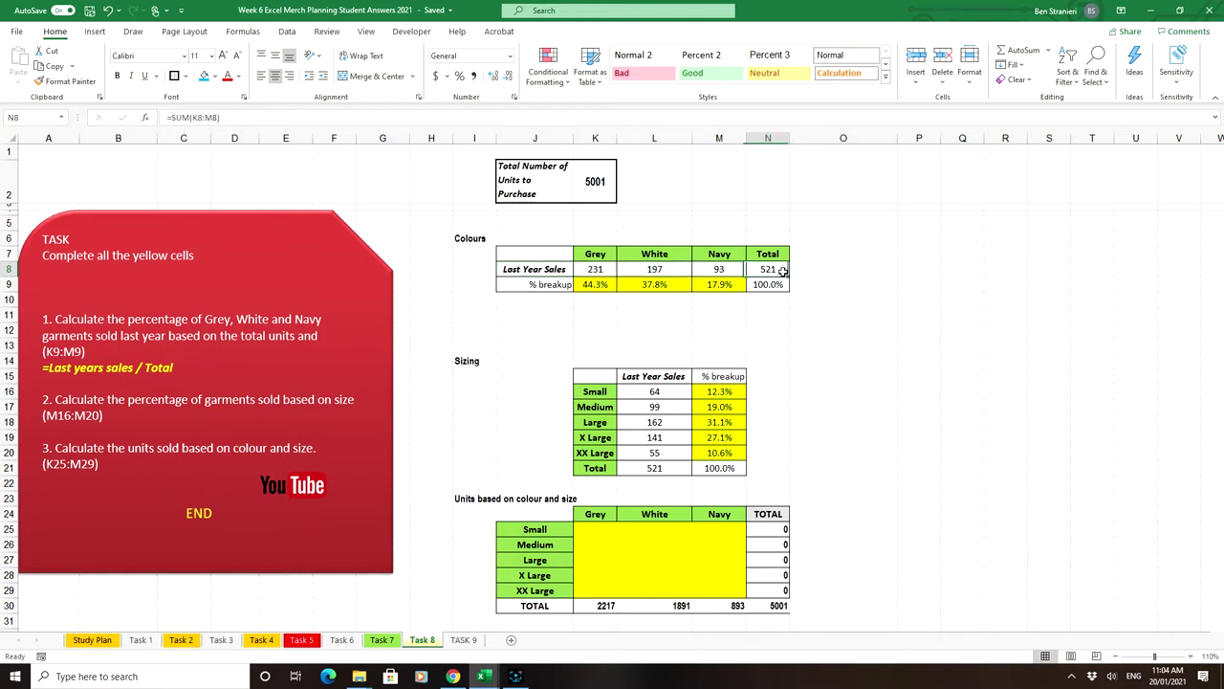
left_click(605, 288)
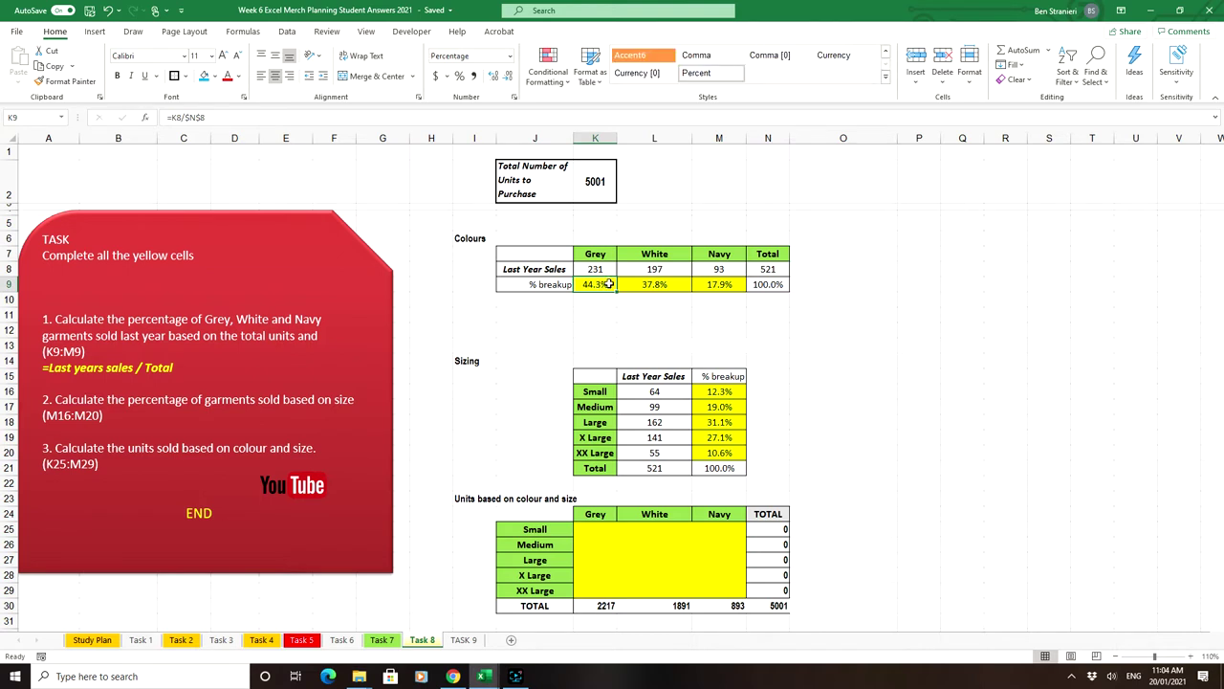
left_click_drag(609, 249, 606, 291)
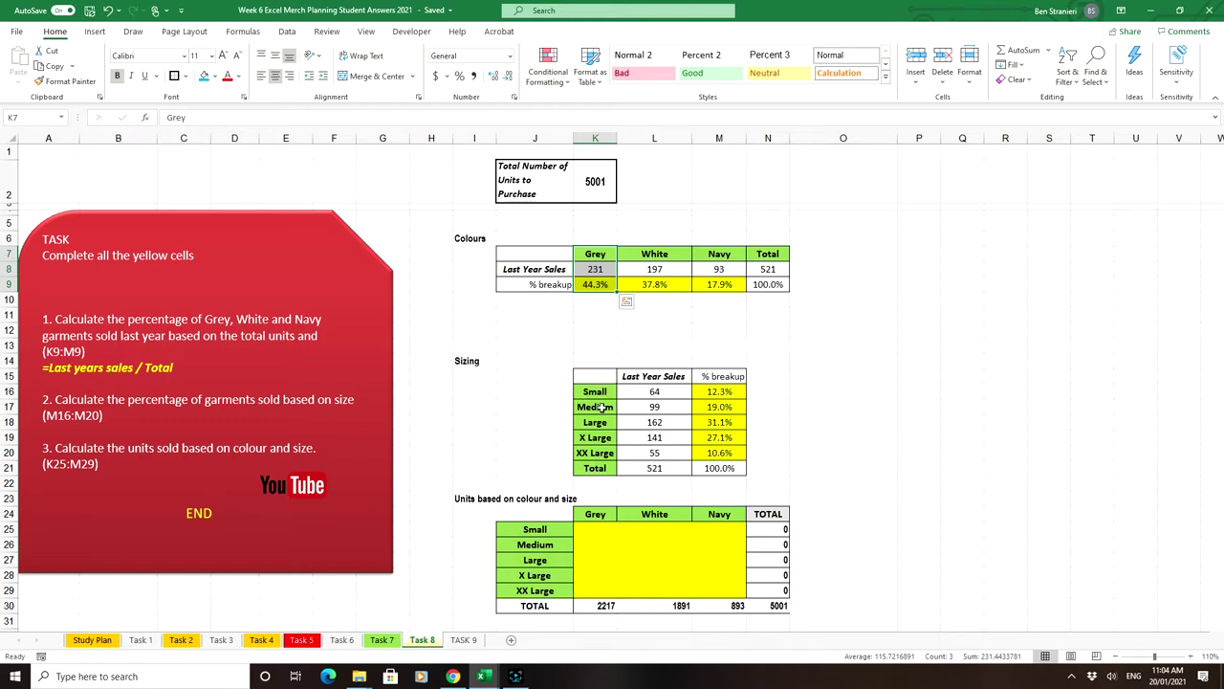
left_click(593, 534)
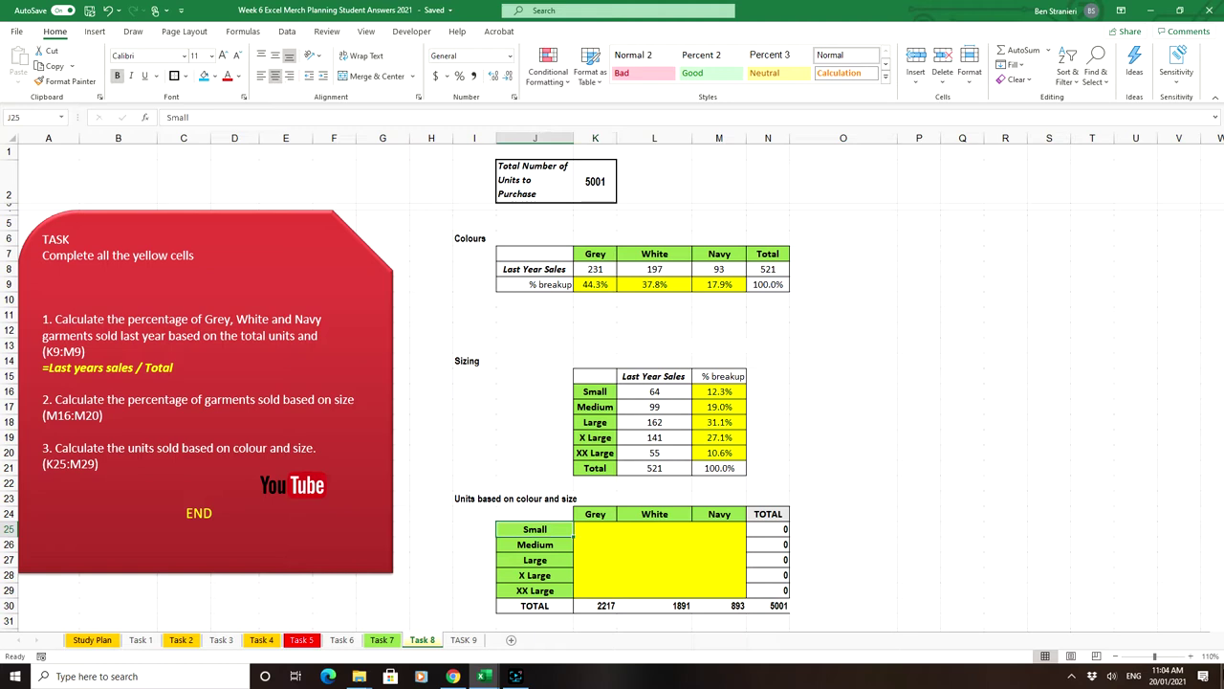
left_click(719, 531)
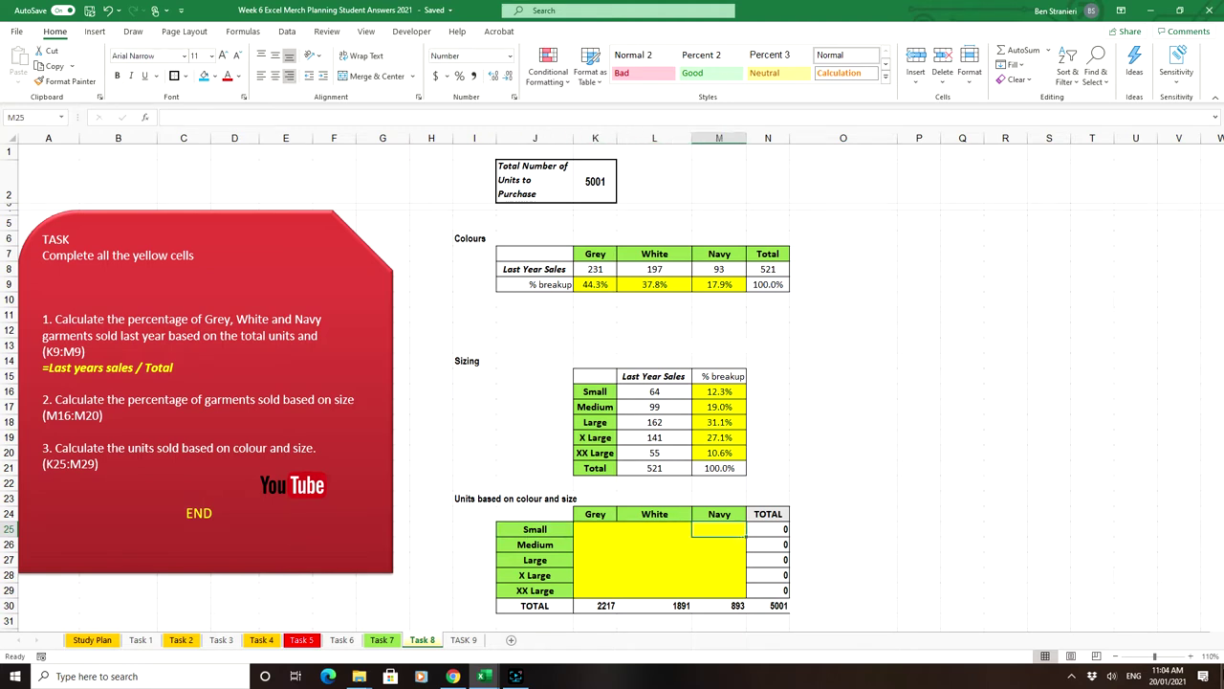
- Increase the font size of the Small Grey cell K25 to 14
key("Left")
key("Left")
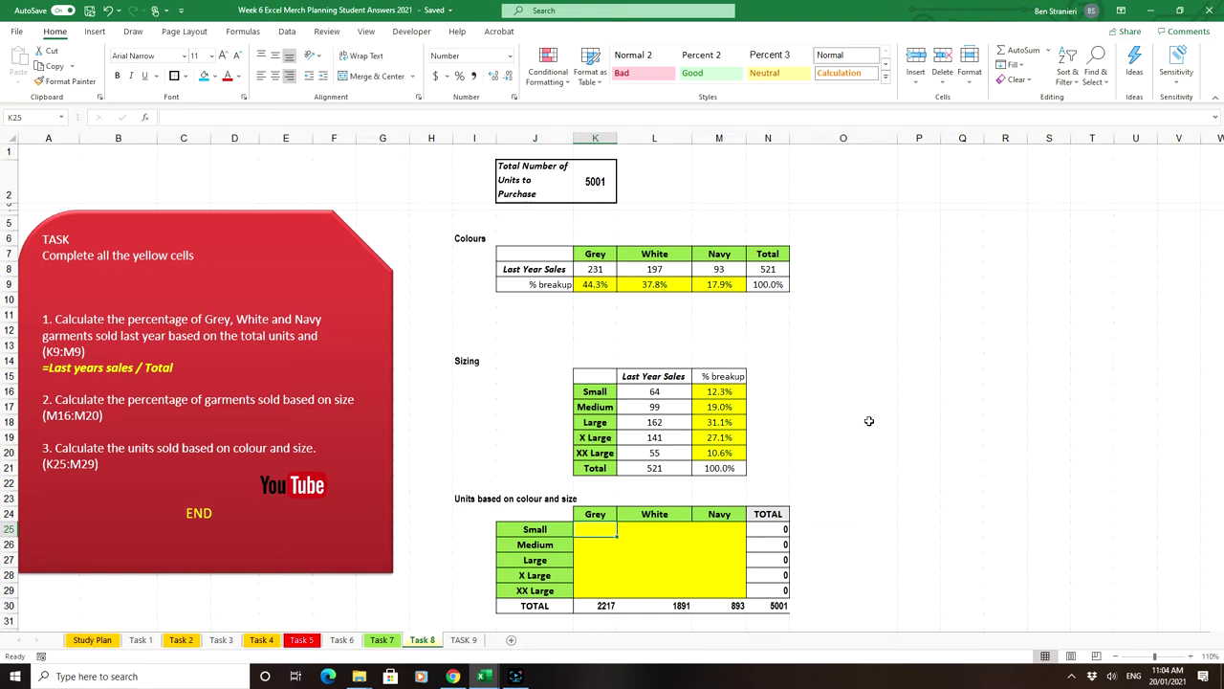
left_click(222, 55)
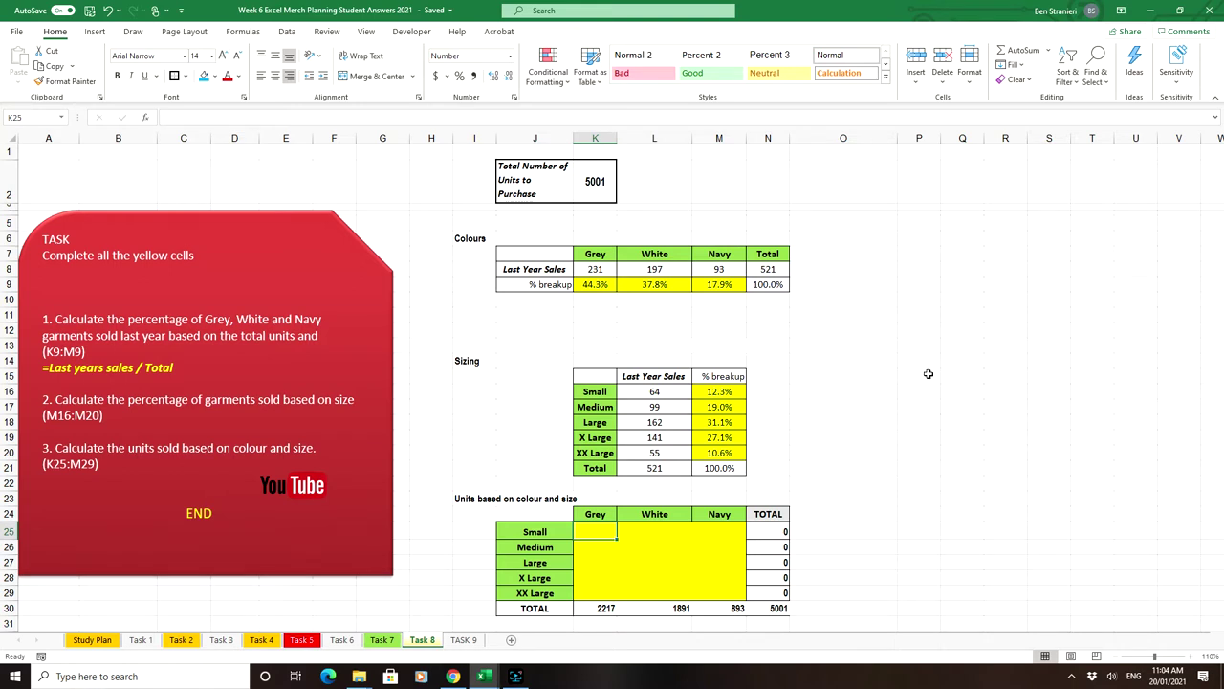
- Build a formula in K25 multiplying the Grey total in K30 by the Small percentage in M16
left_click(602, 608)
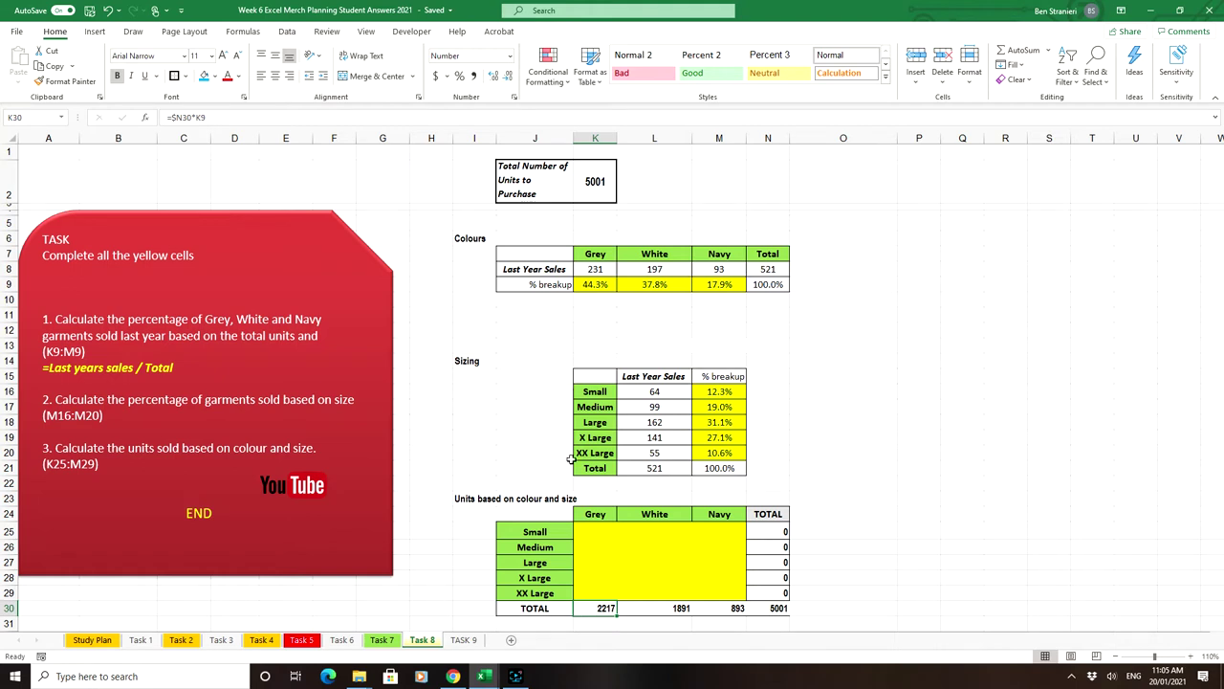
left_click(584, 529)
type("=")
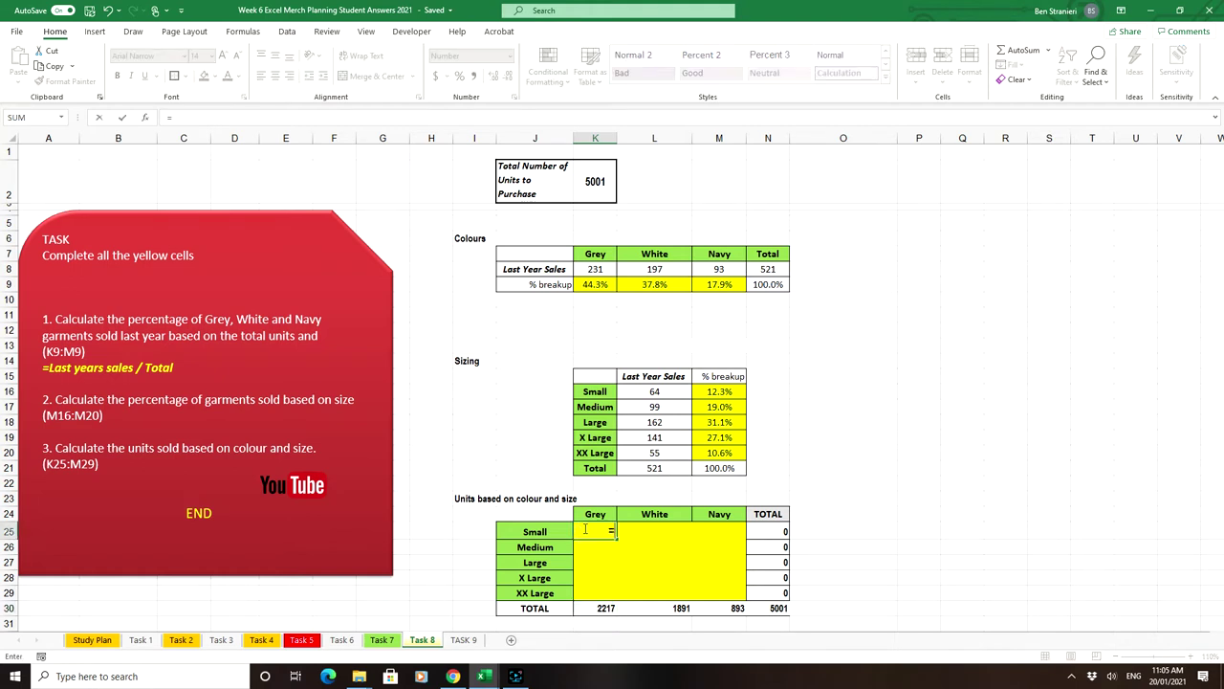
left_click(600, 610)
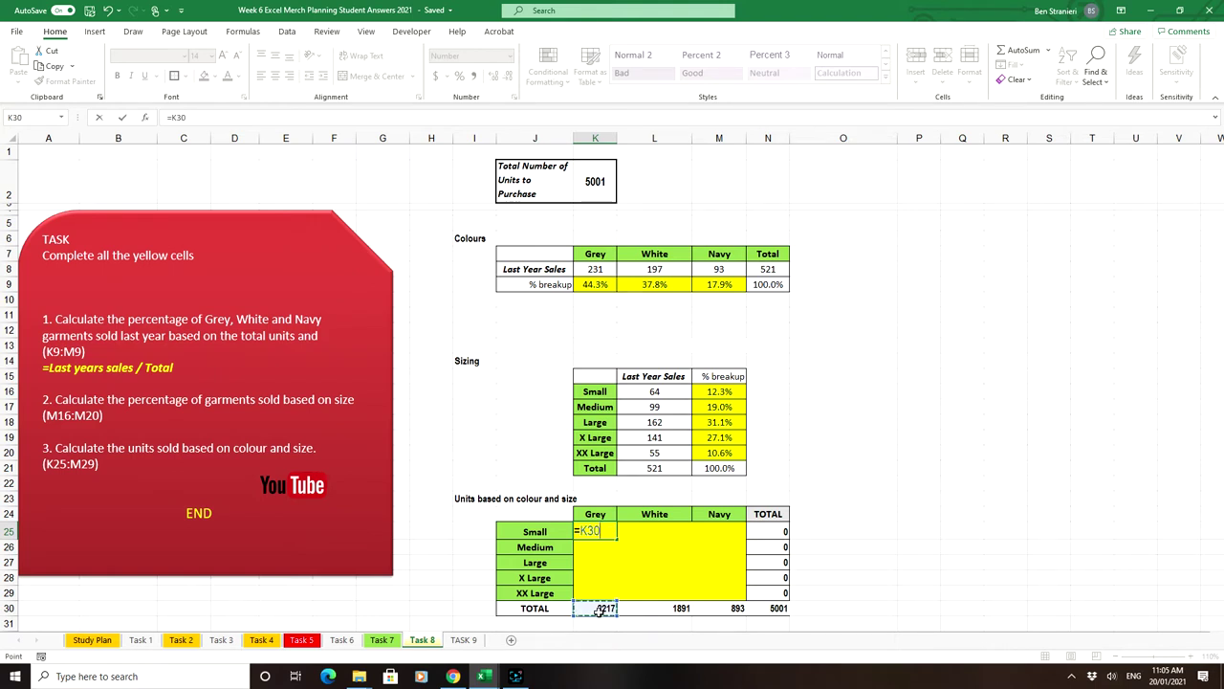
type("*")
left_click(729, 392)
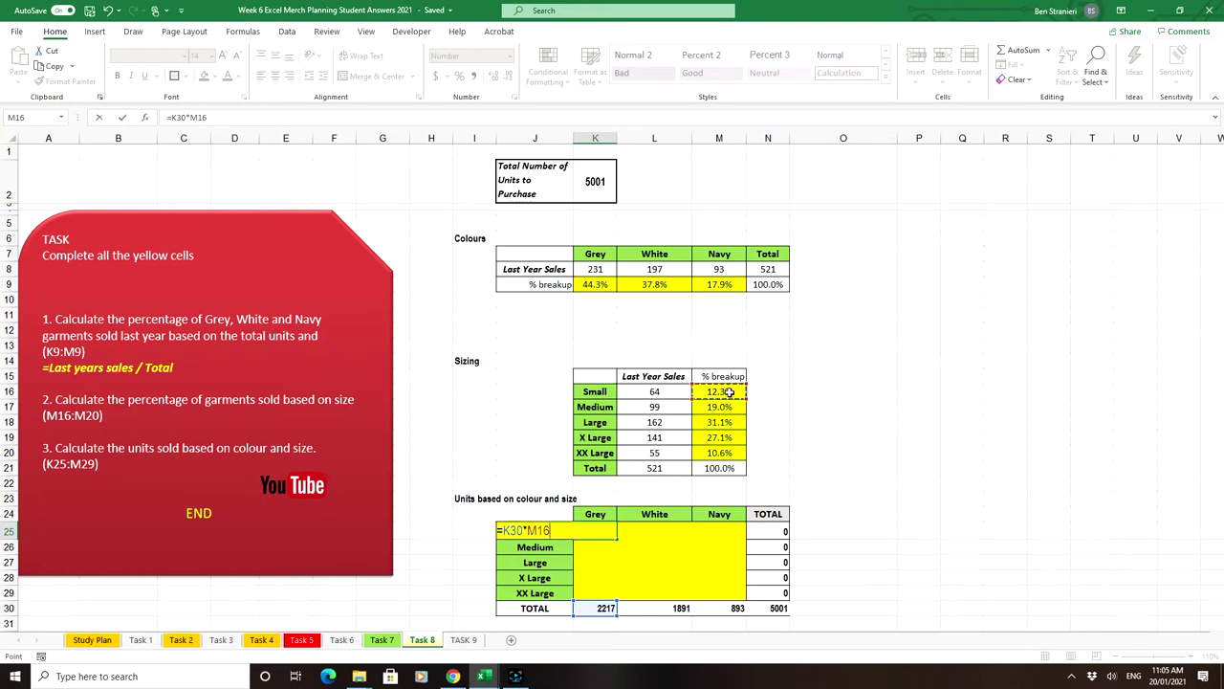
- Make the K30 reference absolute so K25 reads =$K$30*M16, and fill the formula down through K29
key("F4")
key("F4")
key("F4")
key("F4")
key("F2")
key("F4")
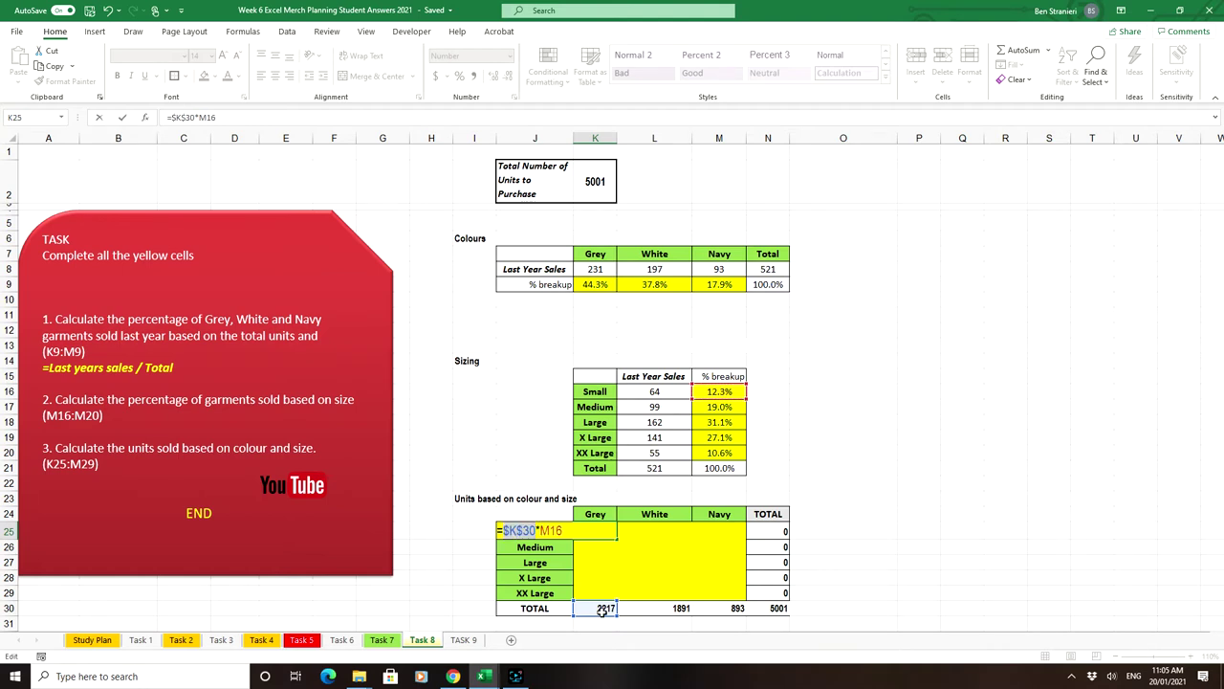
key("Return")
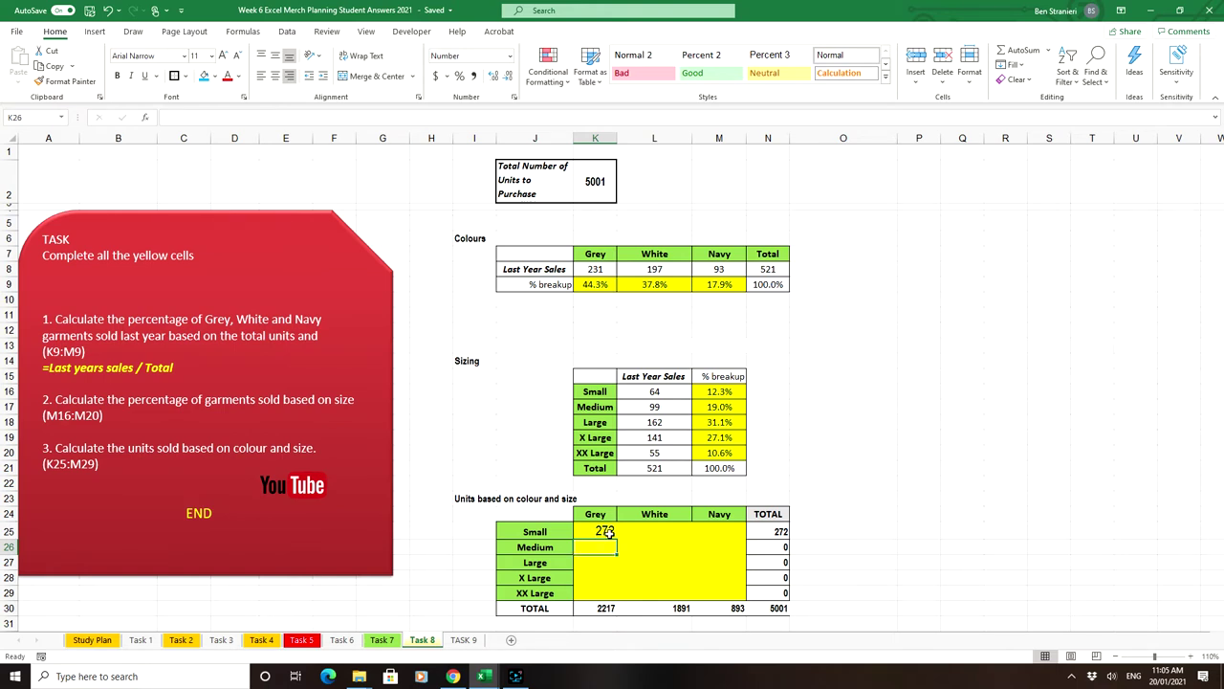
left_click(609, 534)
left_click_drag(617, 539, 616, 599)
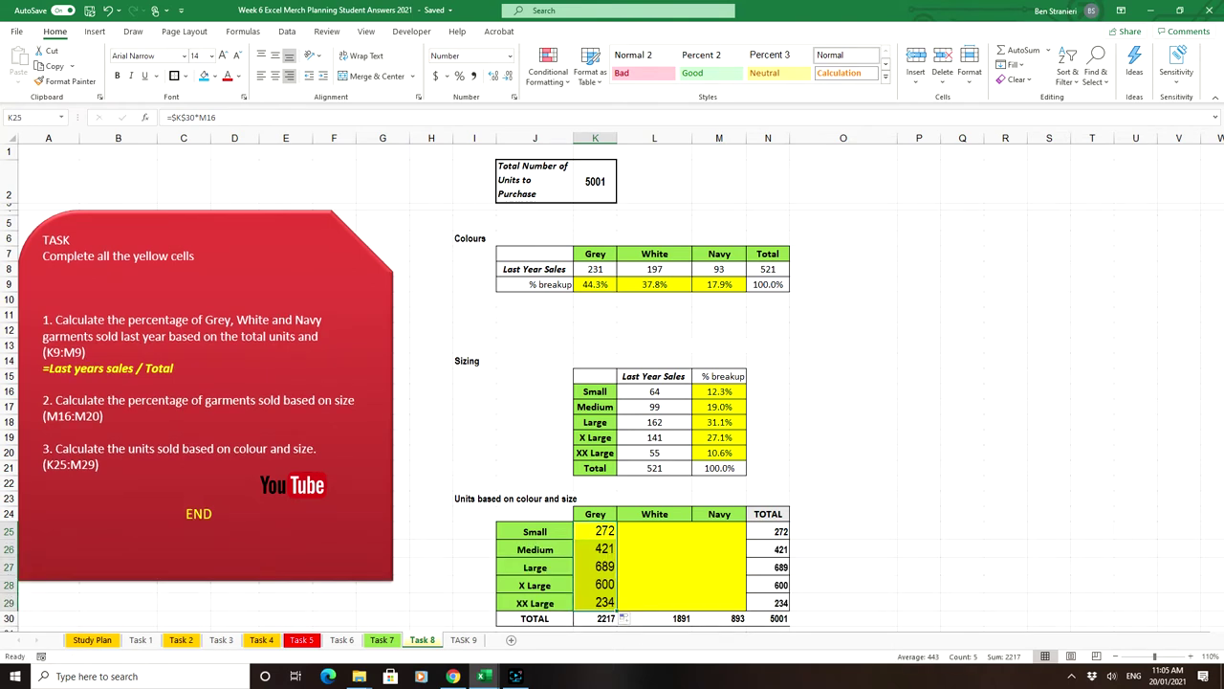
- Clear the formulas from the Grey column in K25:K29
left_click(676, 533)
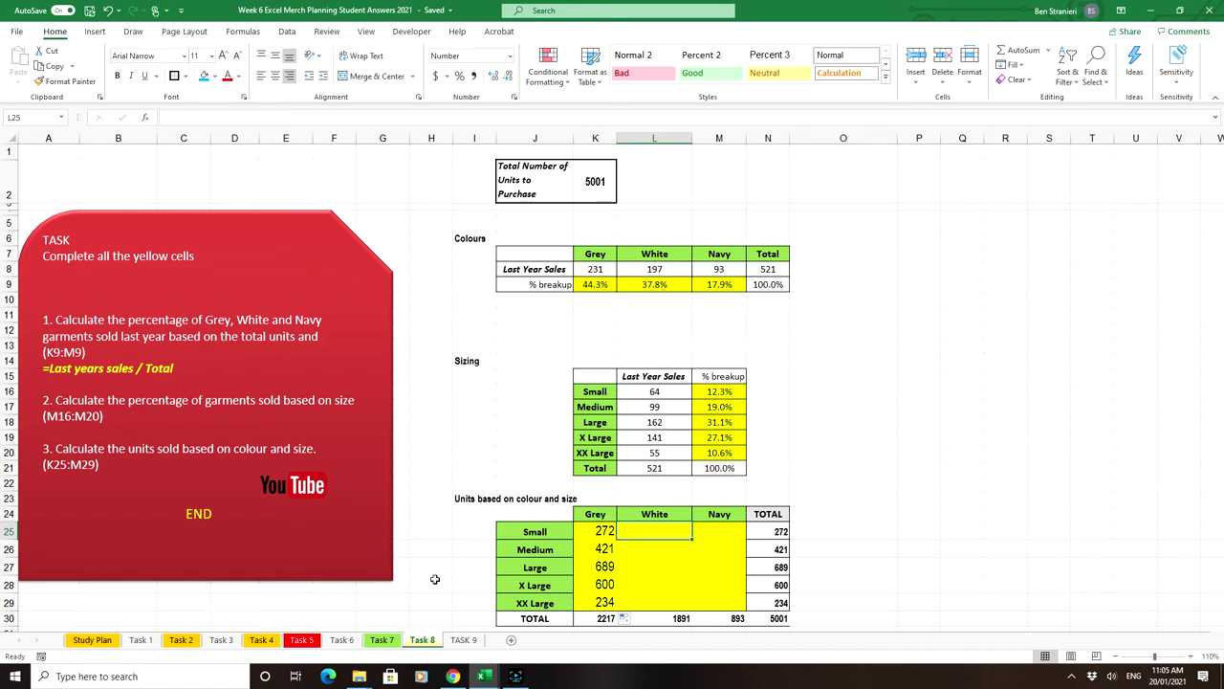
left_click(708, 533)
left_click_drag(603, 532, 599, 598)
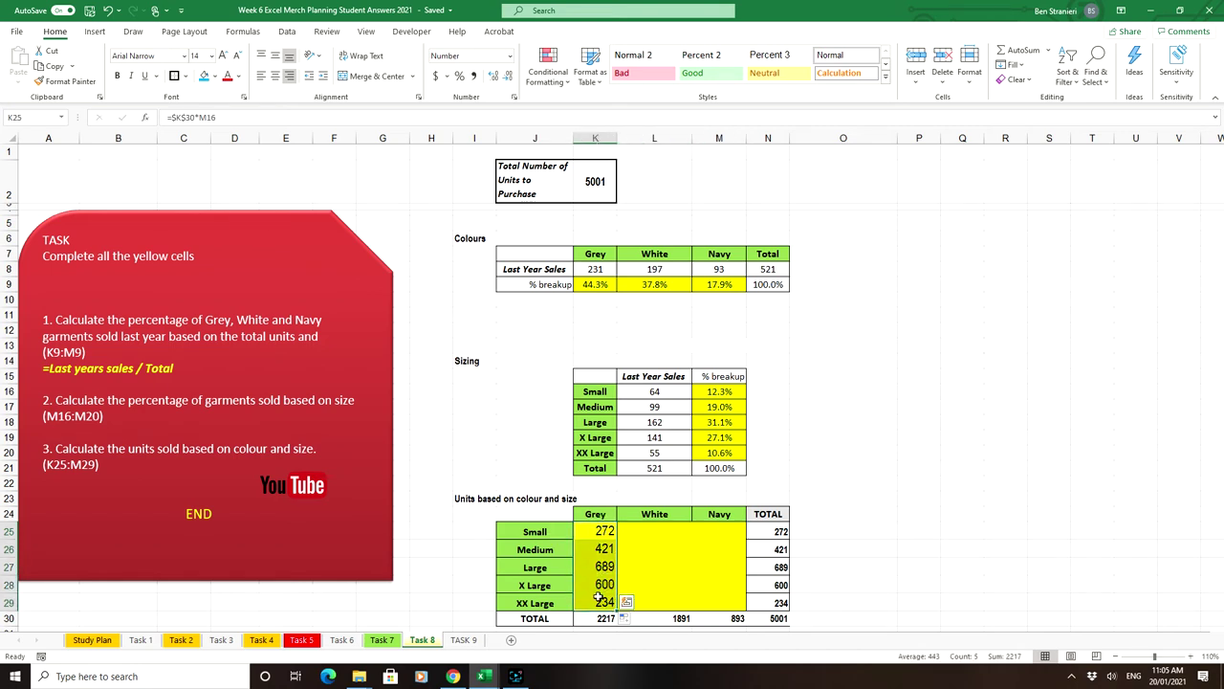
key("Delete")
key("shift+BackSpace")
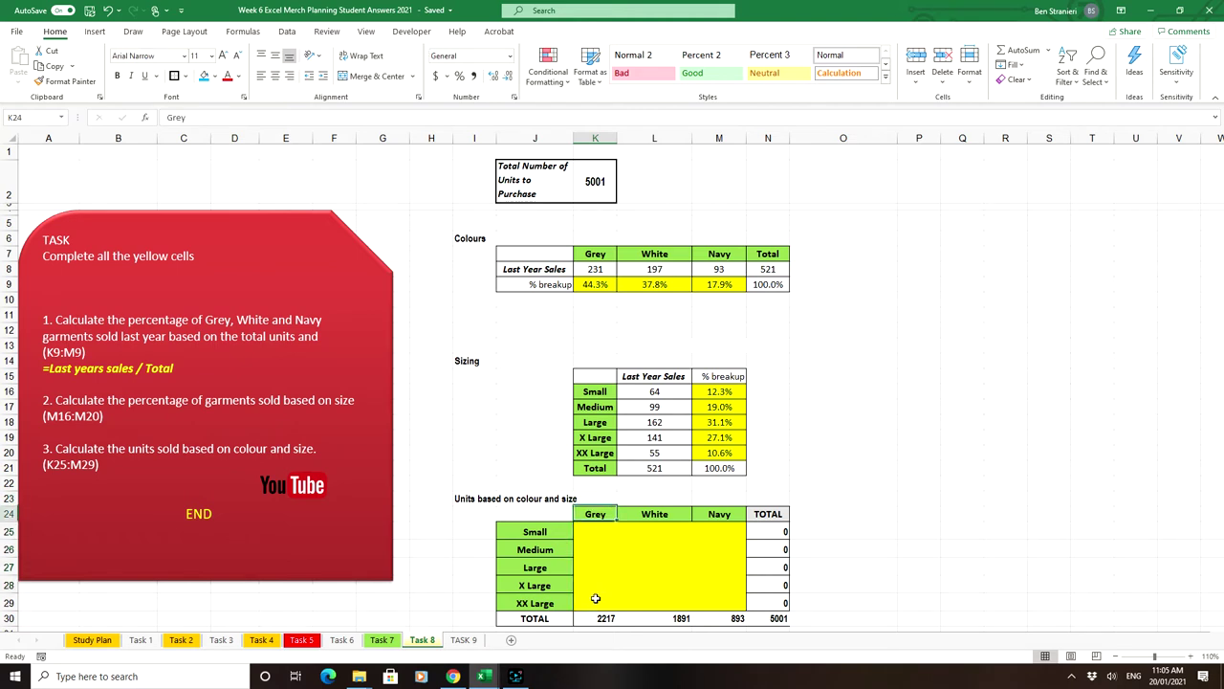
- Build the formula =K2*K9*M16 in K25 from total units, Grey percentage and Small percentage
type("=")
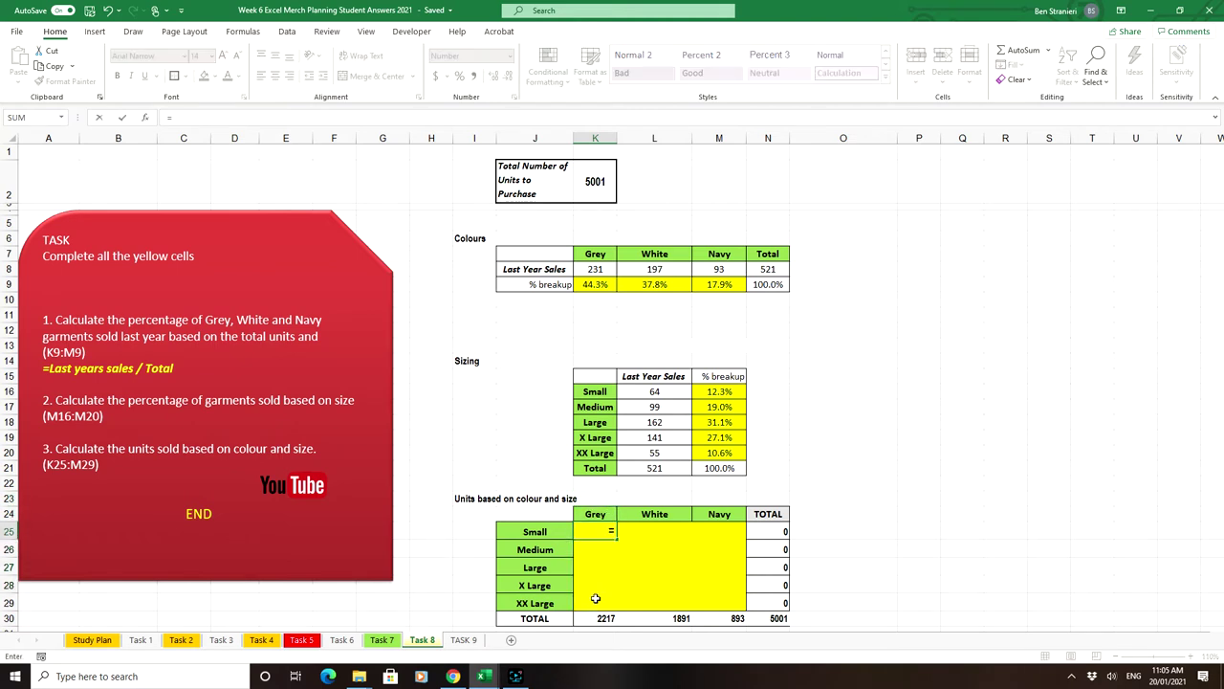
left_click(599, 174)
type("*")
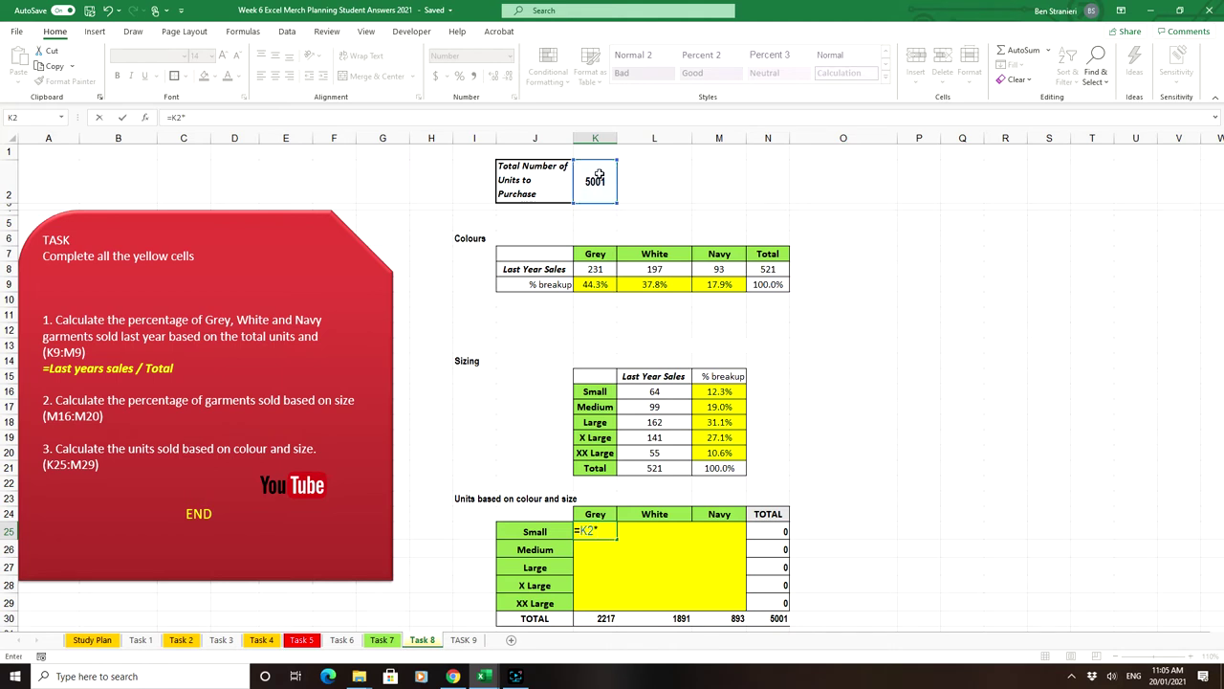
left_click(597, 286)
type("*")
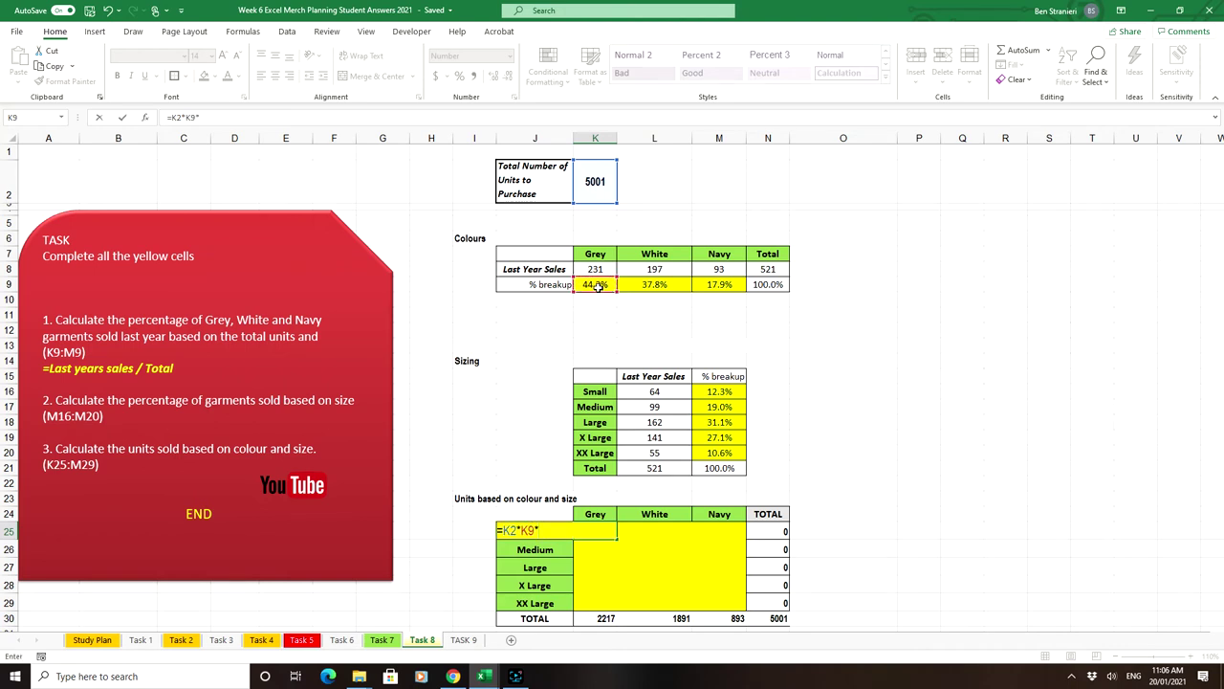
left_click(720, 391)
- Lock the references in K25 so the formula reads =$K$2*K$9*$M16, and commit it
left_click(509, 528)
key("F4")
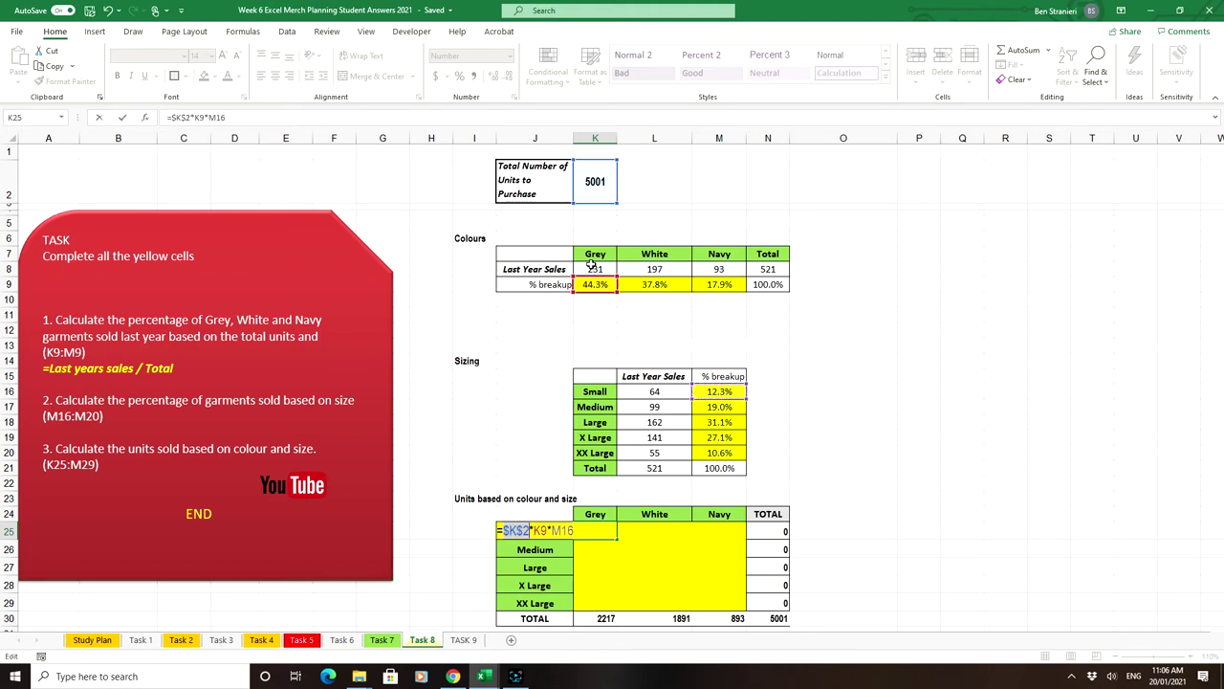
left_click(542, 529)
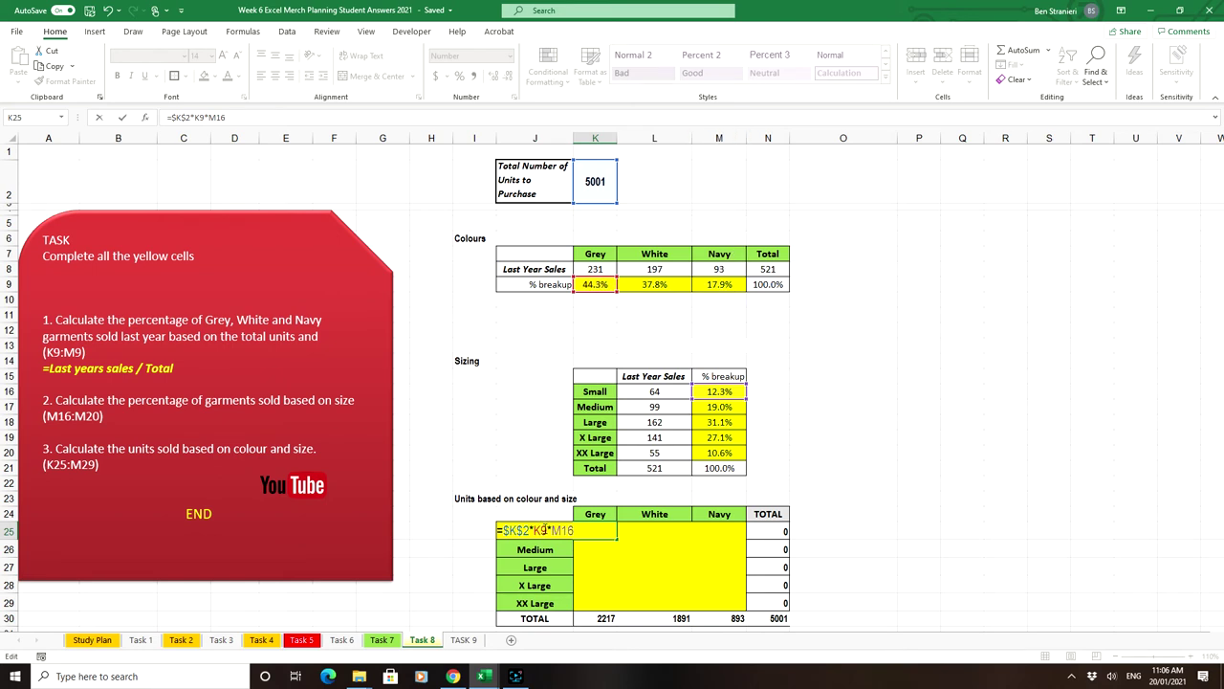
key("F4")
key("F4")
left_click(568, 530)
key("F4")
key("F4")
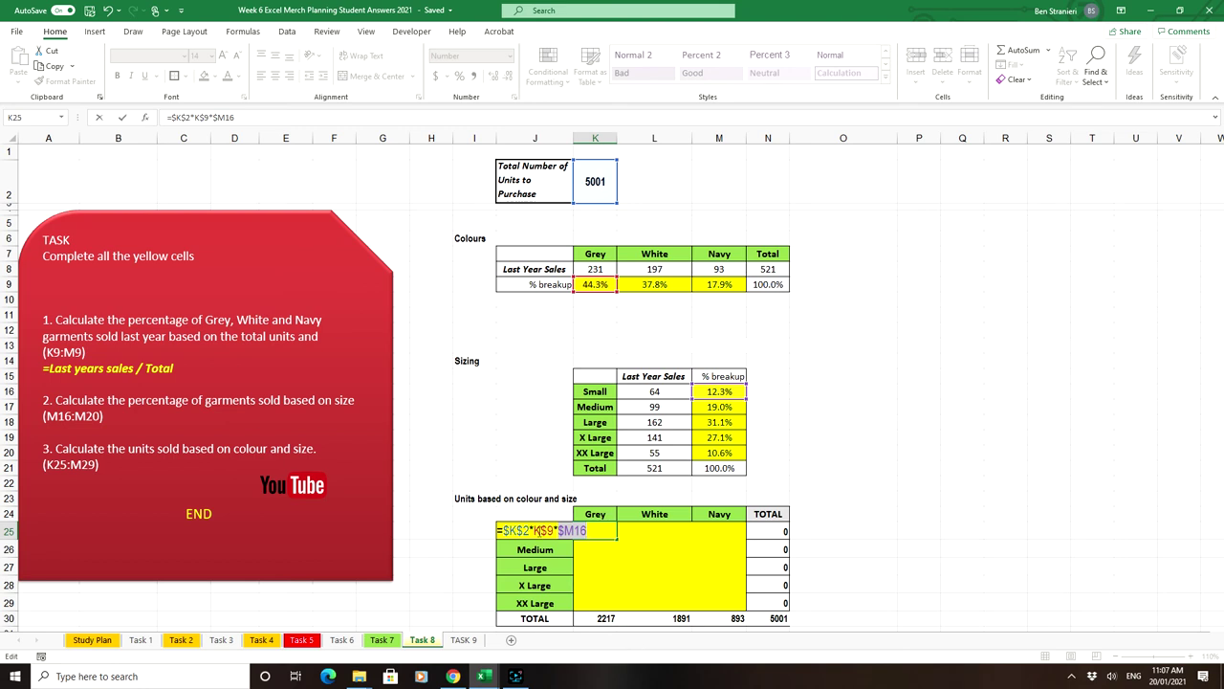
left_click(546, 531)
left_click(570, 532)
key("Return")
- Fill the K25 formula across all colours and sizes through M29
left_click(599, 531)
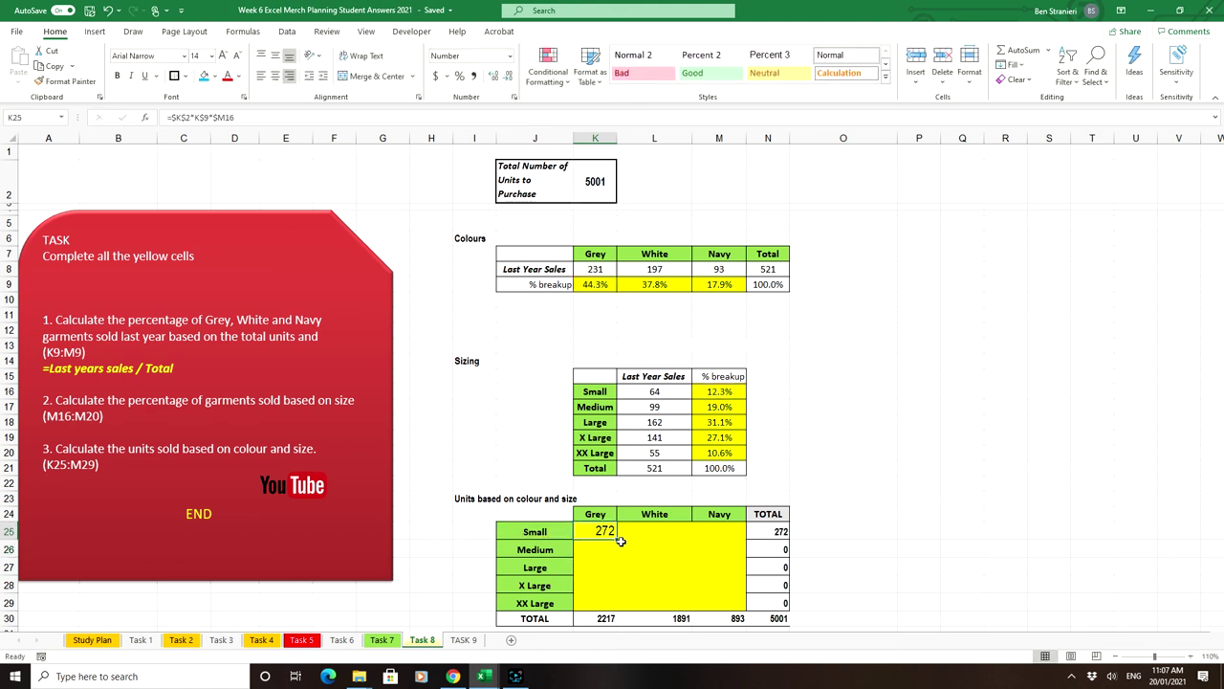
left_click_drag(620, 541, 738, 602)
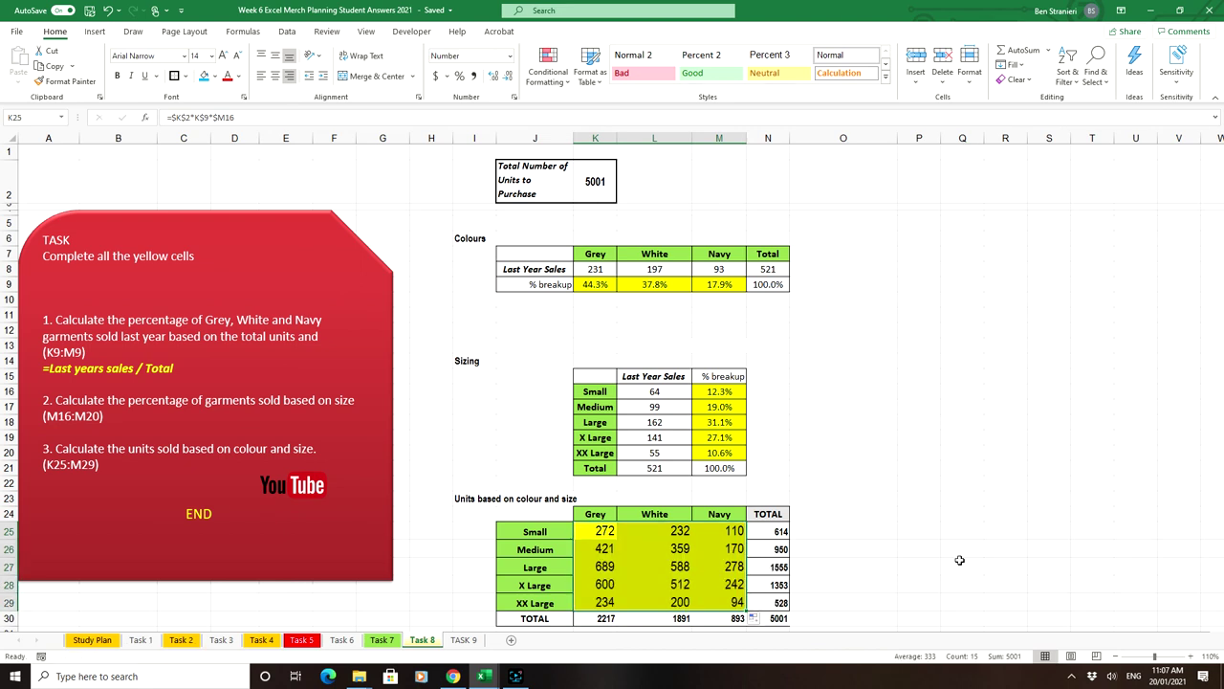